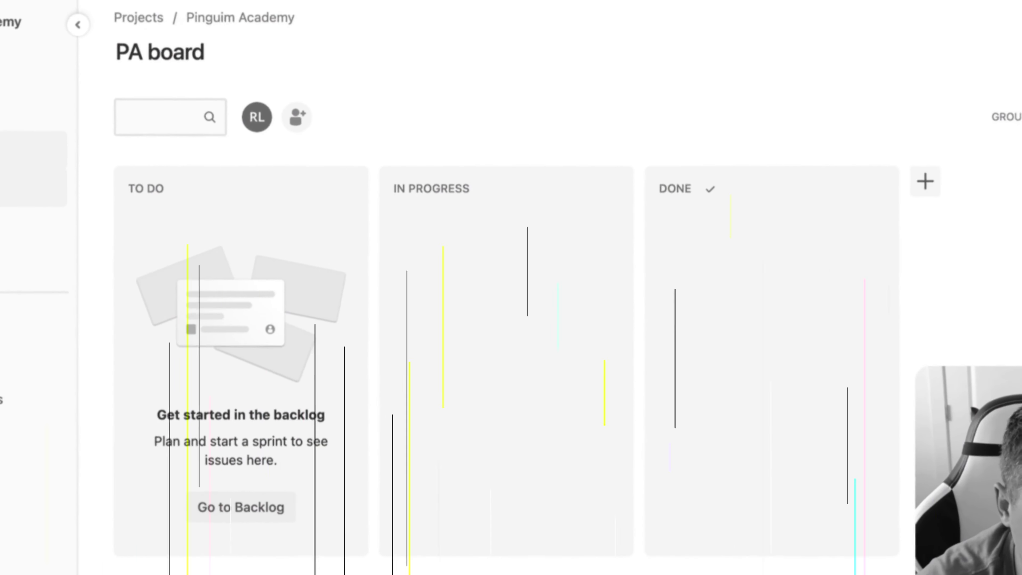
Open the project's backlog and go to issue type management from the new-issue row of PA Sprint 1.
left_click(246, 503)
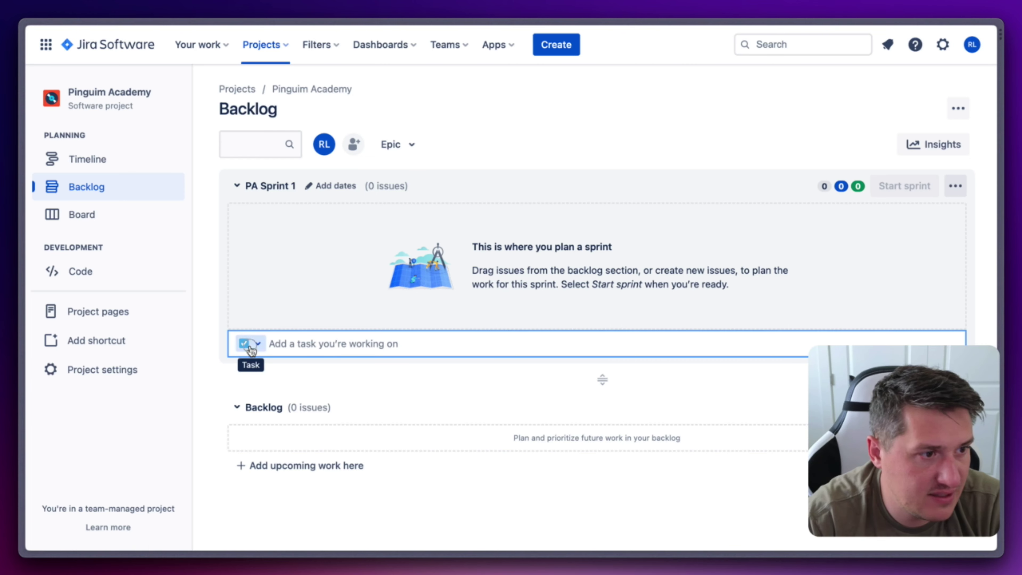
left_click(246, 343)
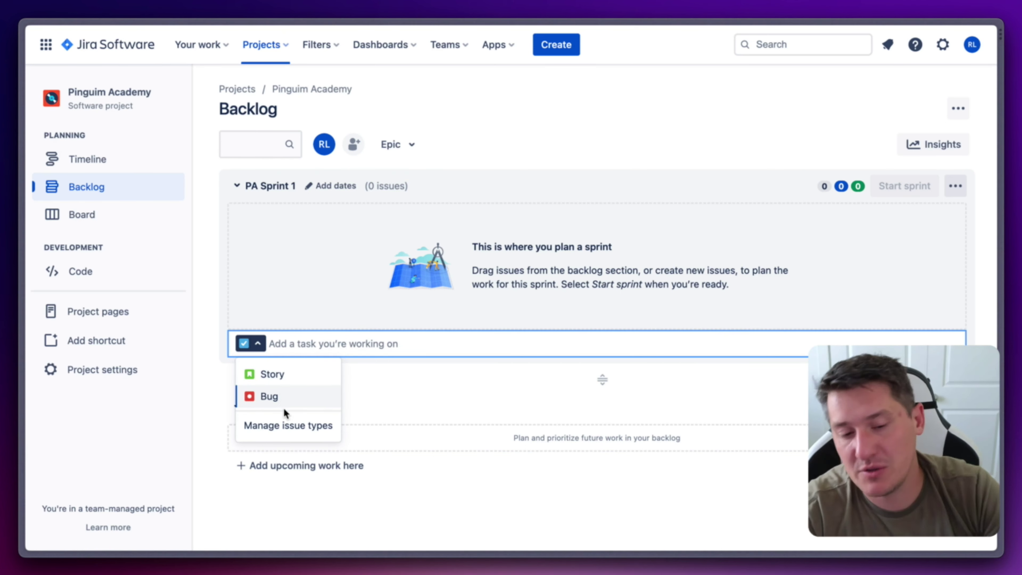
left_click(291, 425)
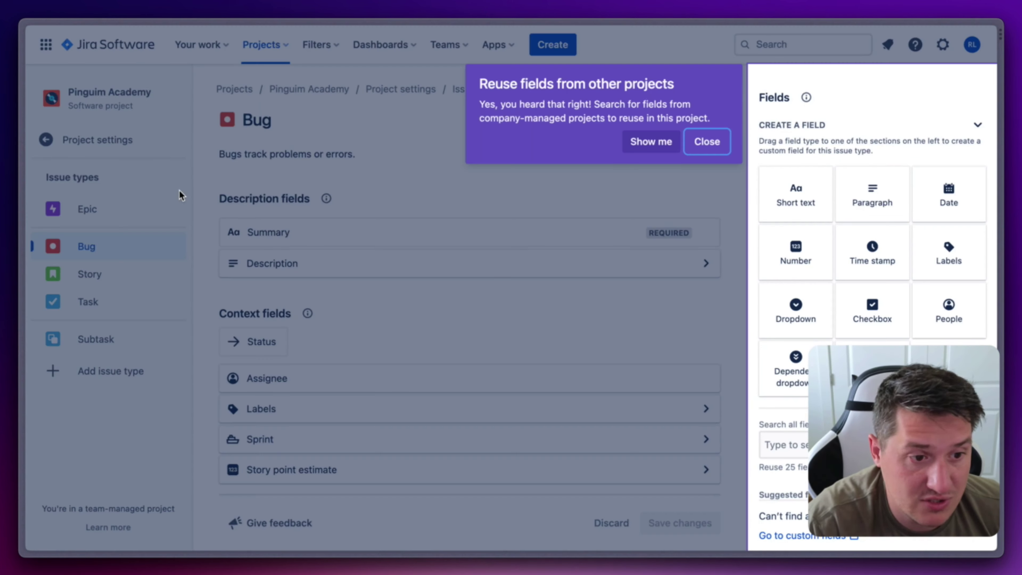
Dismiss the introductory tour on the Bug issue type and check its issue-restriction information.
left_click(707, 141)
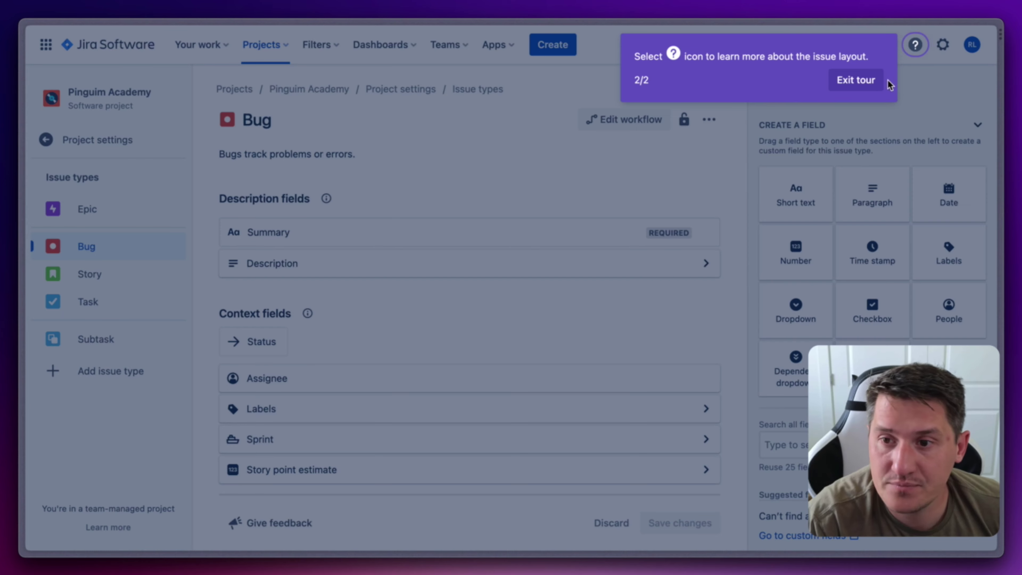
left_click(856, 79)
left_click(685, 119)
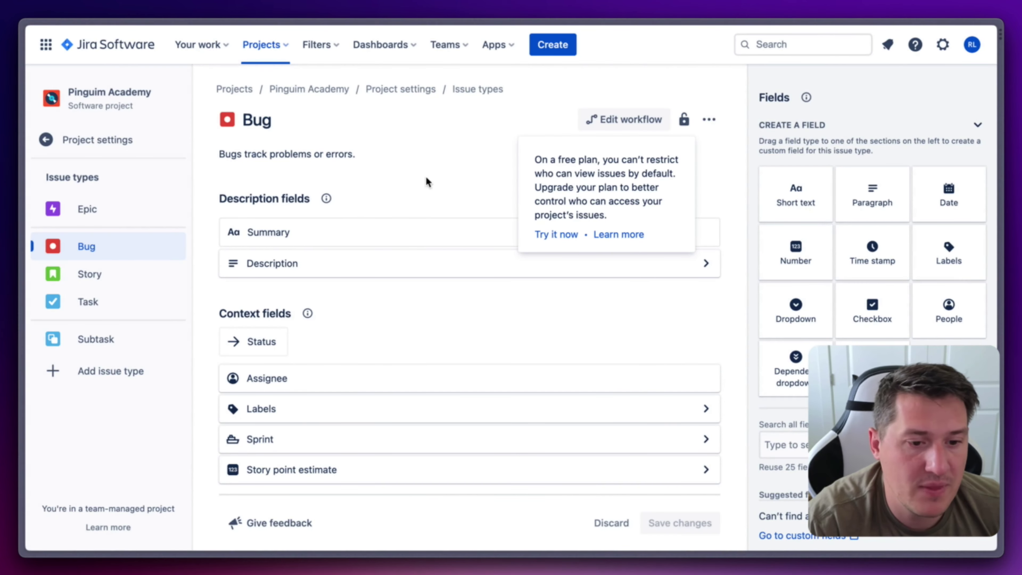
left_click(702, 157)
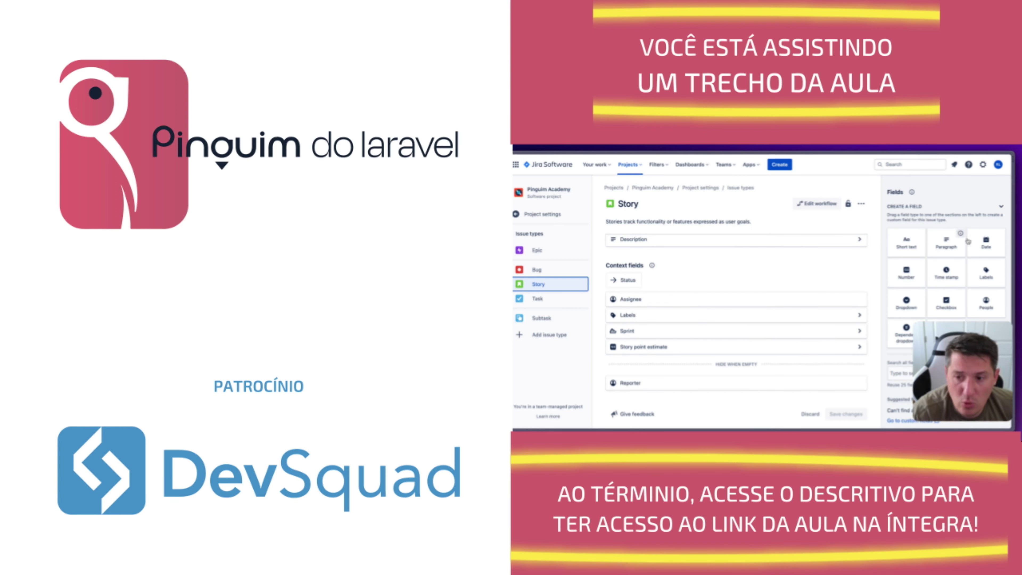
Try adding the Time tracking field to the Story issue type's context fields, finding it by searching all fields for "time".
scroll(935, 268, "down", 3)
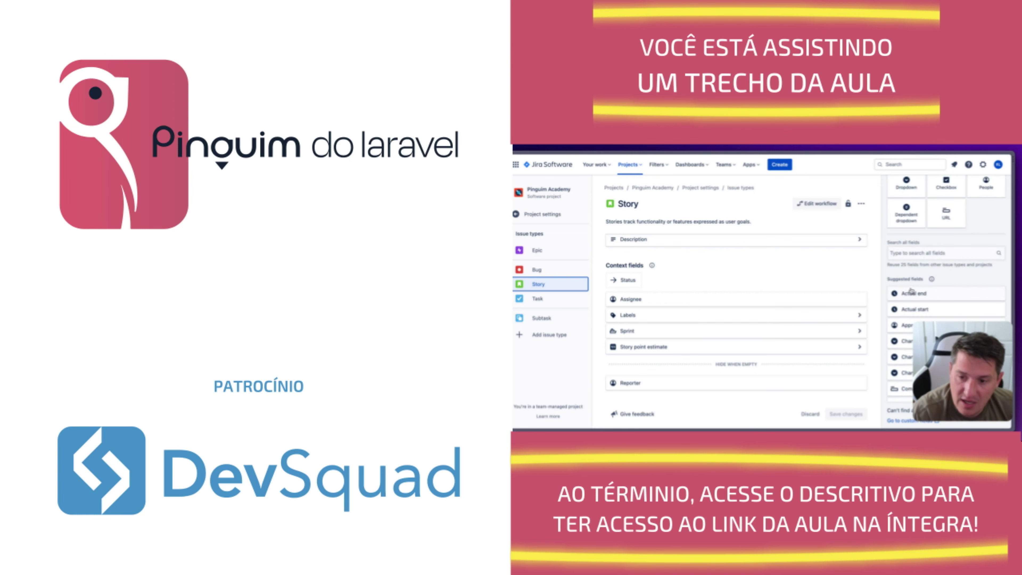
scroll(925, 270, "down", 1)
scroll(792, 258, "down", 2)
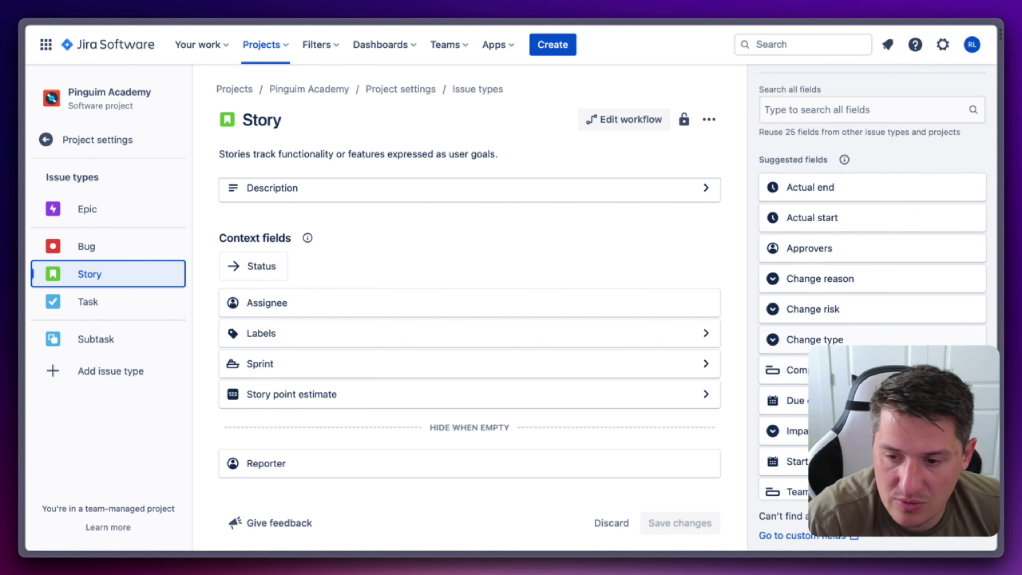
scroll(873, 286, "down", 1)
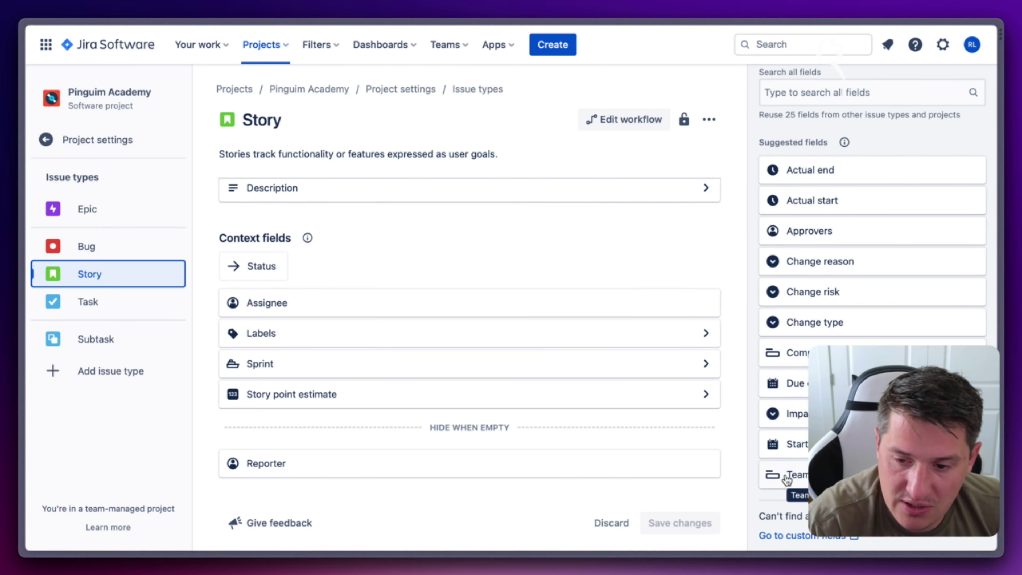
scroll(787, 479, "up", 4)
left_click(824, 247)
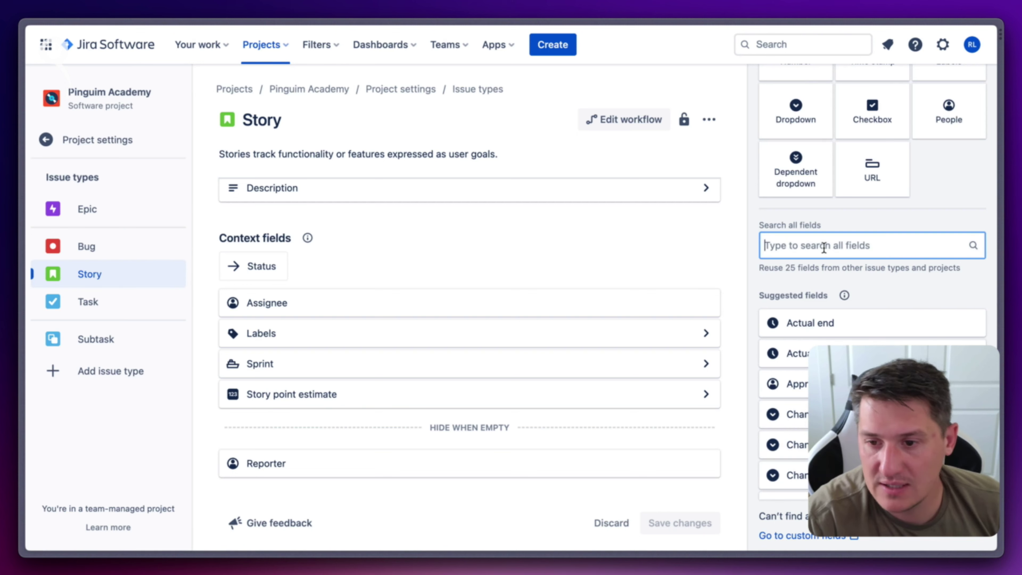
type("time")
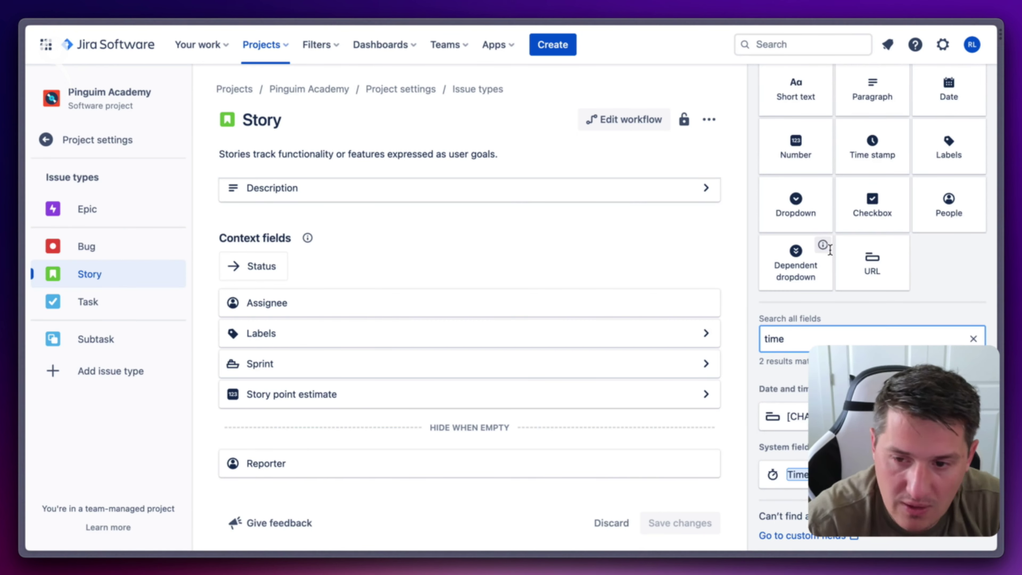
left_click_drag(797, 474, 402, 303)
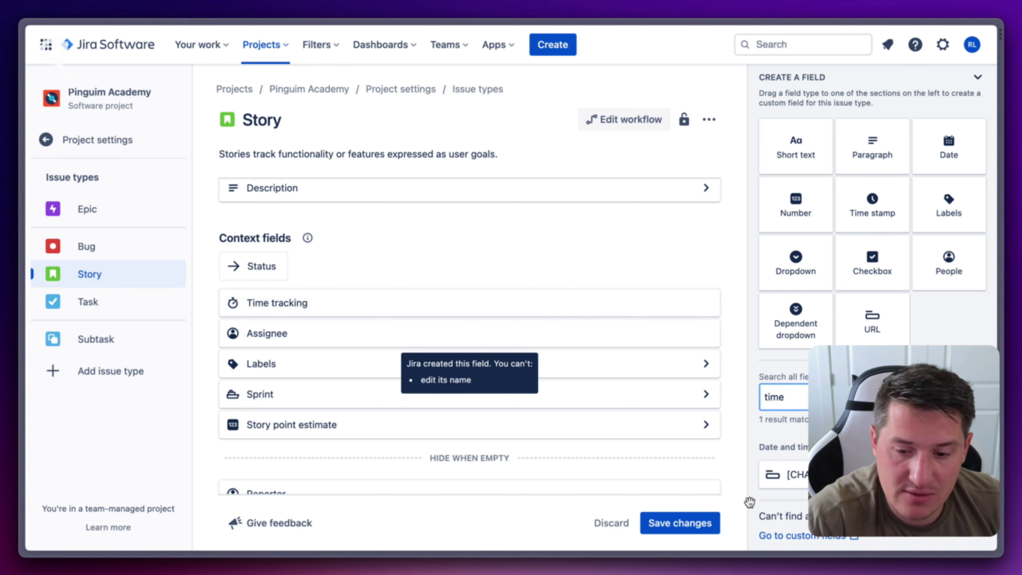
left_click_drag(586, 304, 777, 427)
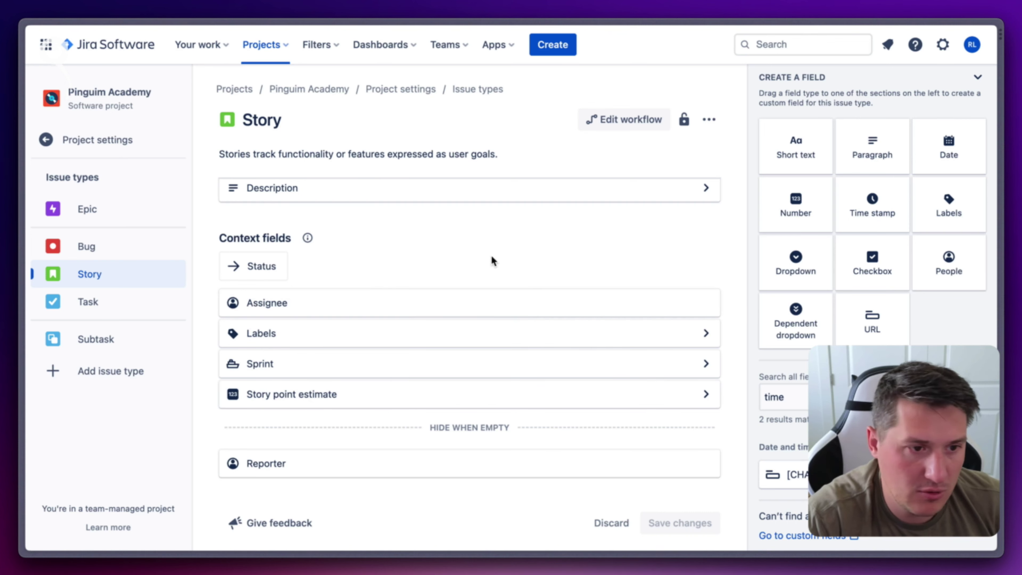
Return to the project's backlog and set the type of the new PA Sprint 1 issue to Story.
left_click(53, 144)
left_click(51, 143)
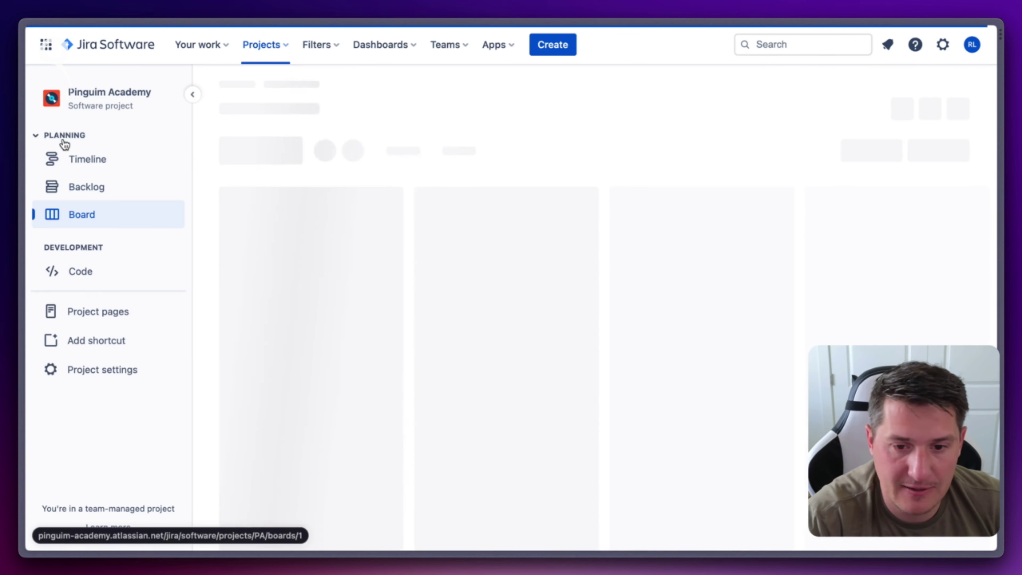
left_click(80, 187)
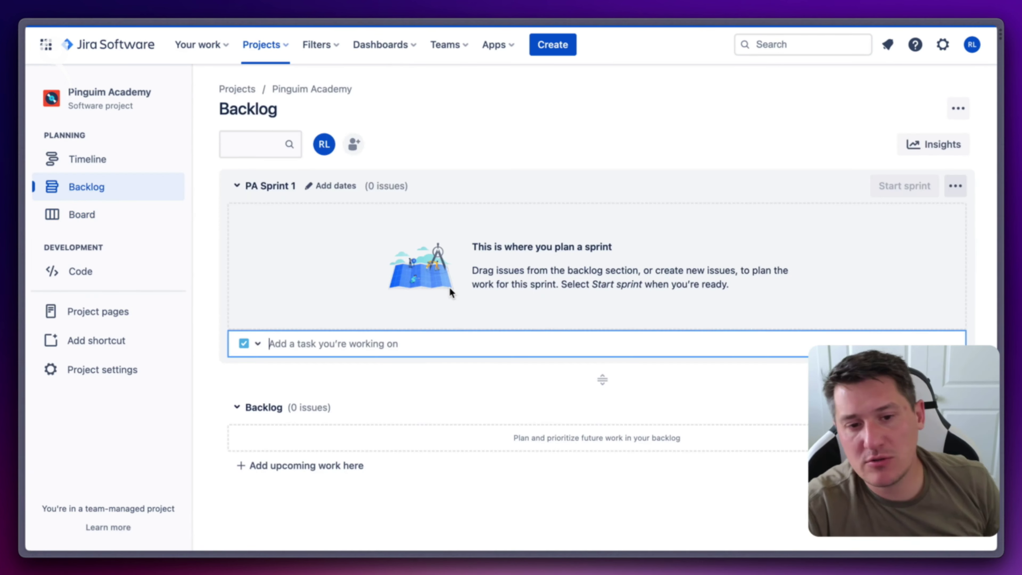
left_click(257, 344)
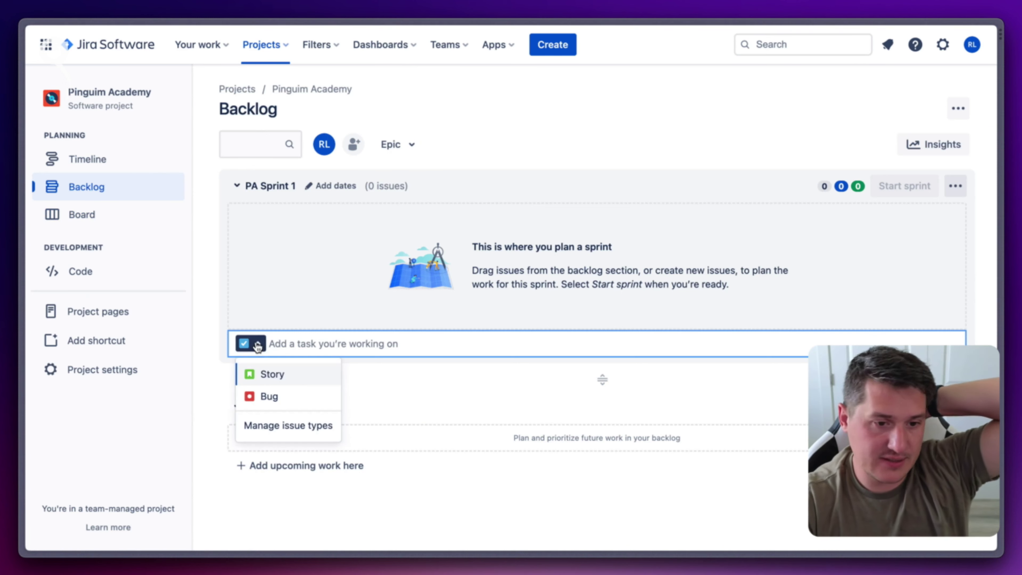
left_click(265, 373)
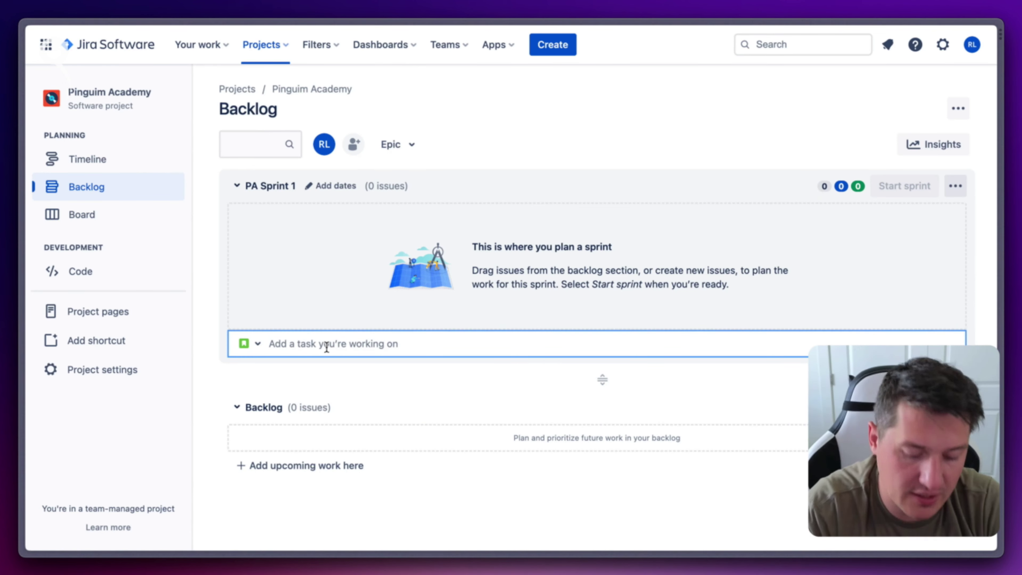
type("lo")
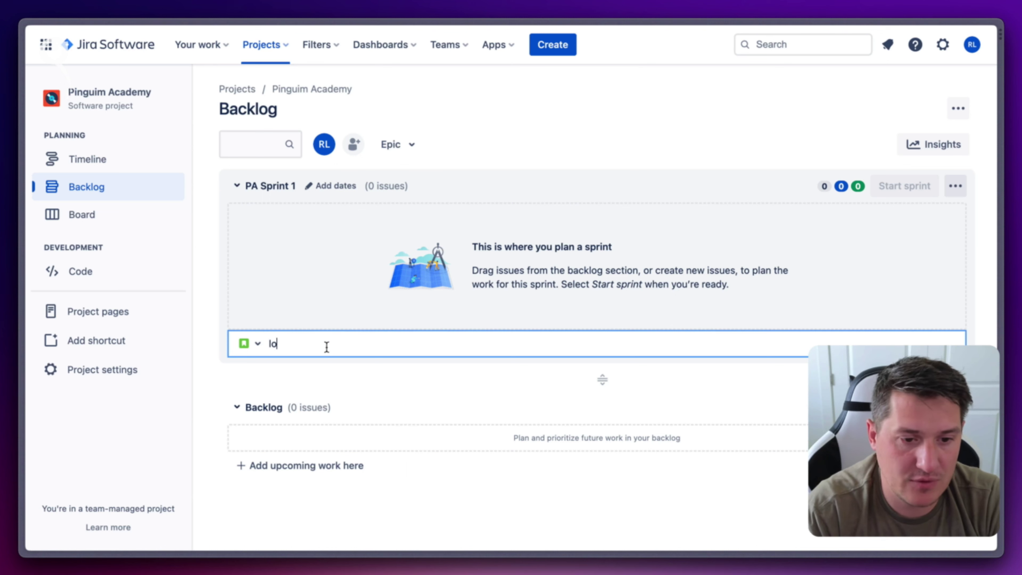
type("gin")
key("BackSpace")
key("BackSpace")
key("BackSpace")
key("BackSpace")
key("BackSpace")
type("lo")
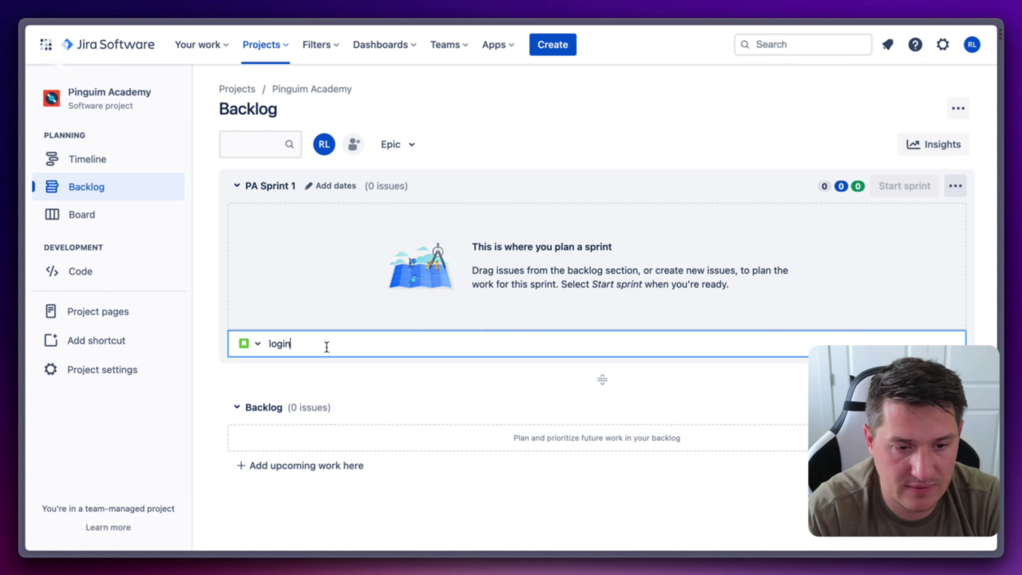
type("gin")
key("BackSpace")
key("BackSpace")
key("BackSpace")
key("BackSpace")
key("BackSpace")
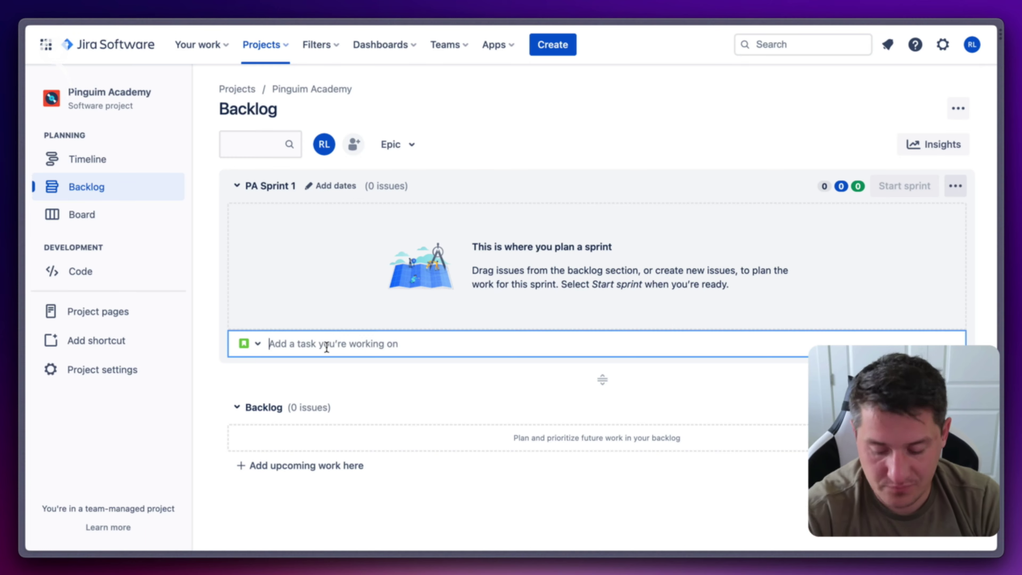
Search the web for "scrum story structure" in a new browser tab beside the backlog.
key("super+t")
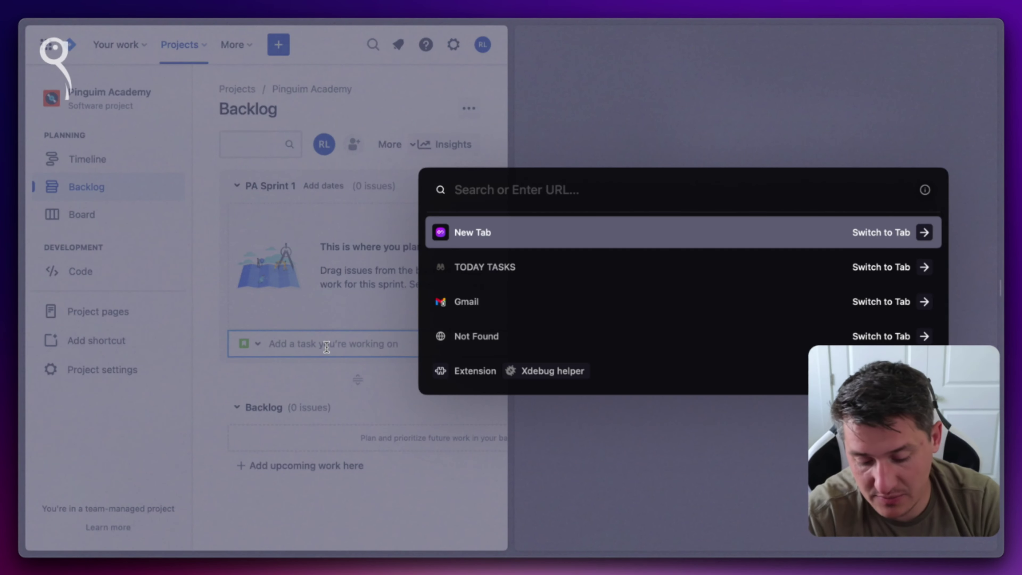
type("scrum task")
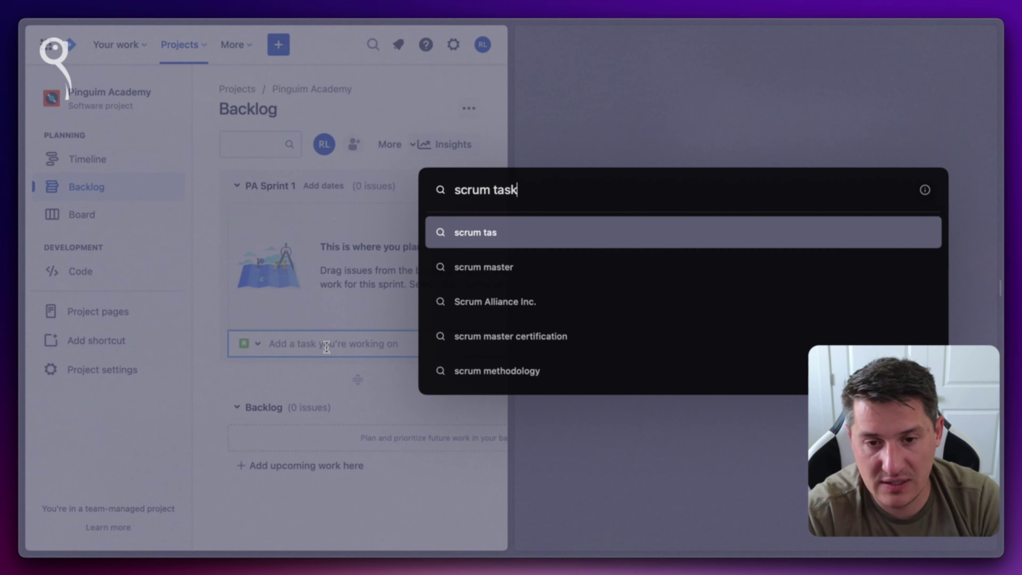
key("BackSpace")
key("BackSpace")
key("BackSpace")
key("BackSpace")
type("story structure")
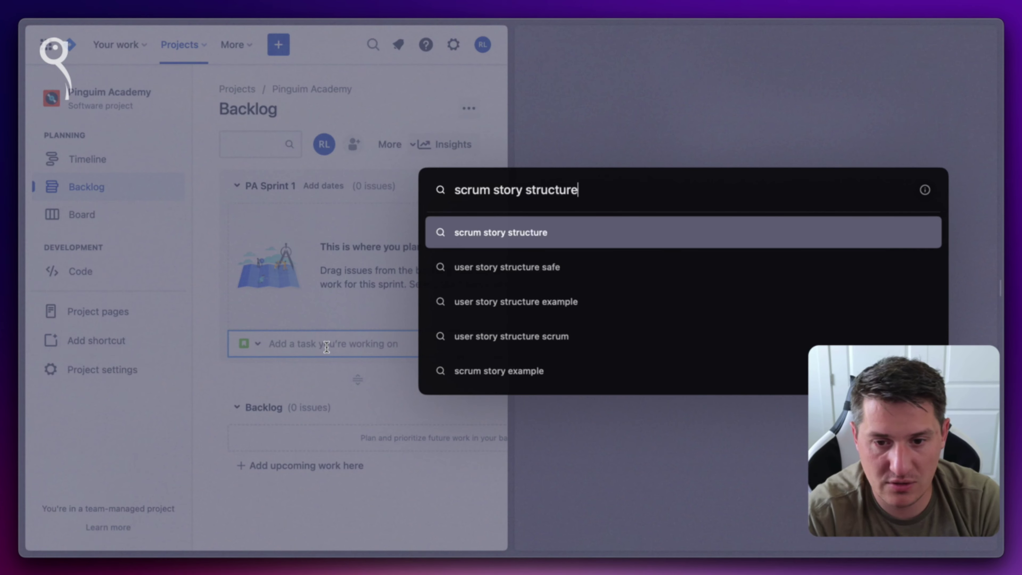
key("Return")
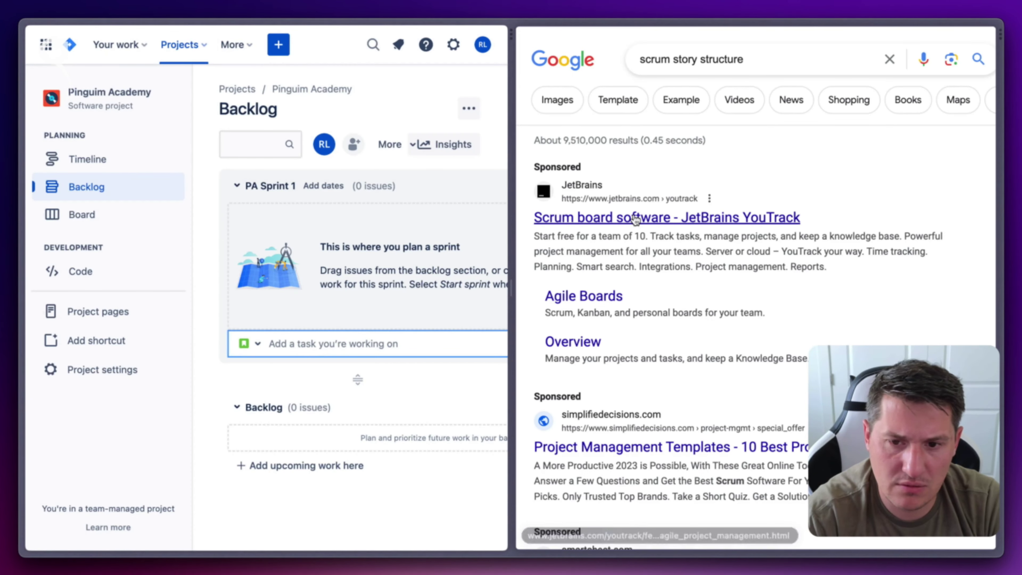
Narrow the search results to examples and preview the ProductPlan user story template image.
left_click(695, 107)
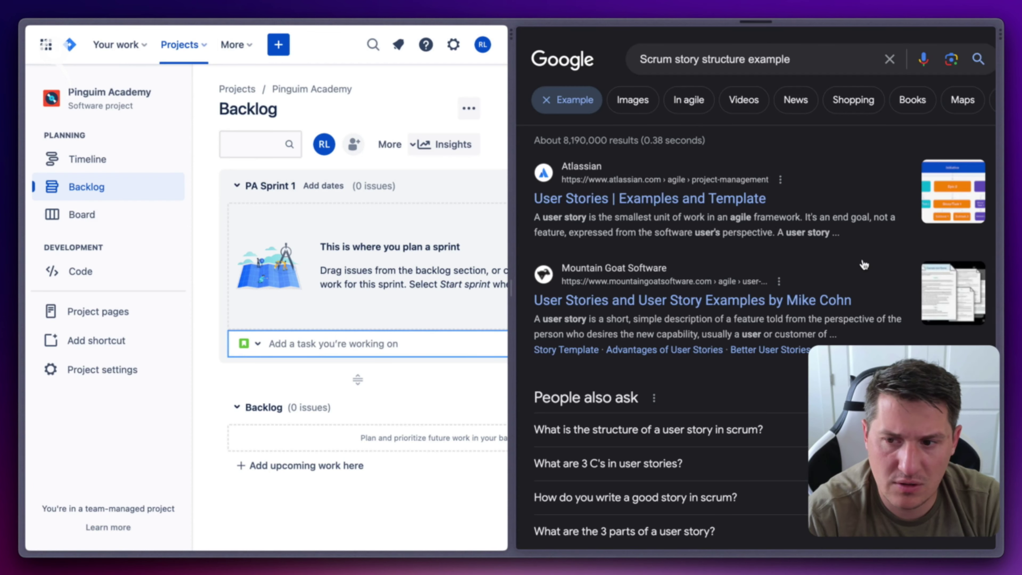
left_click(946, 305)
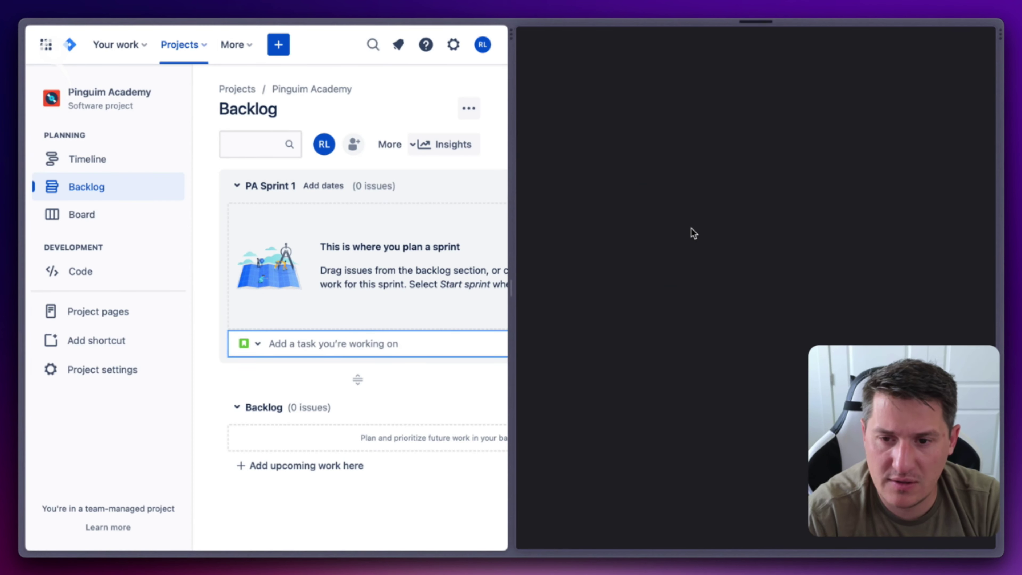
key("super+bracketleft")
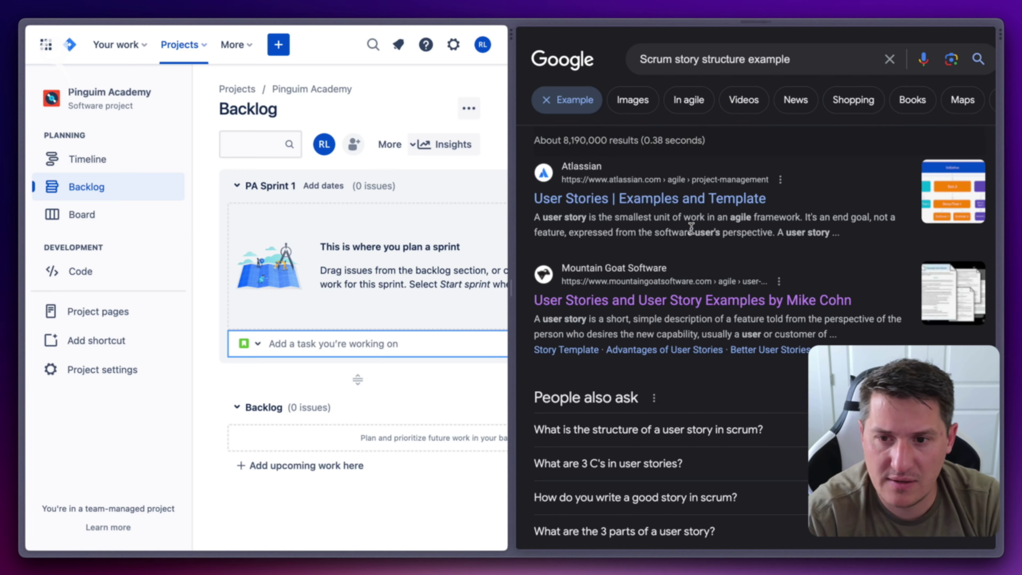
scroll(638, 161, "down", 6)
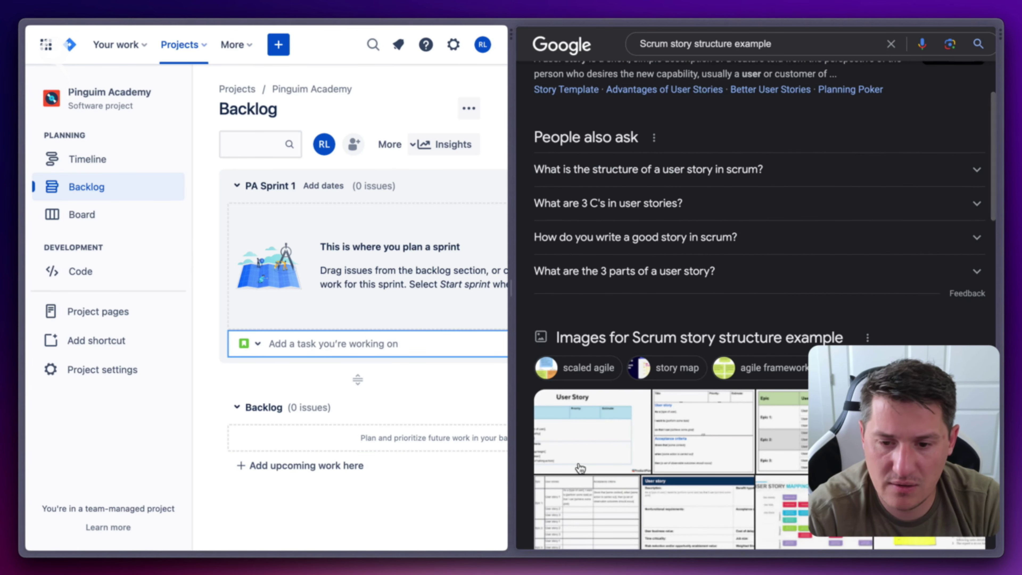
left_click(591, 454)
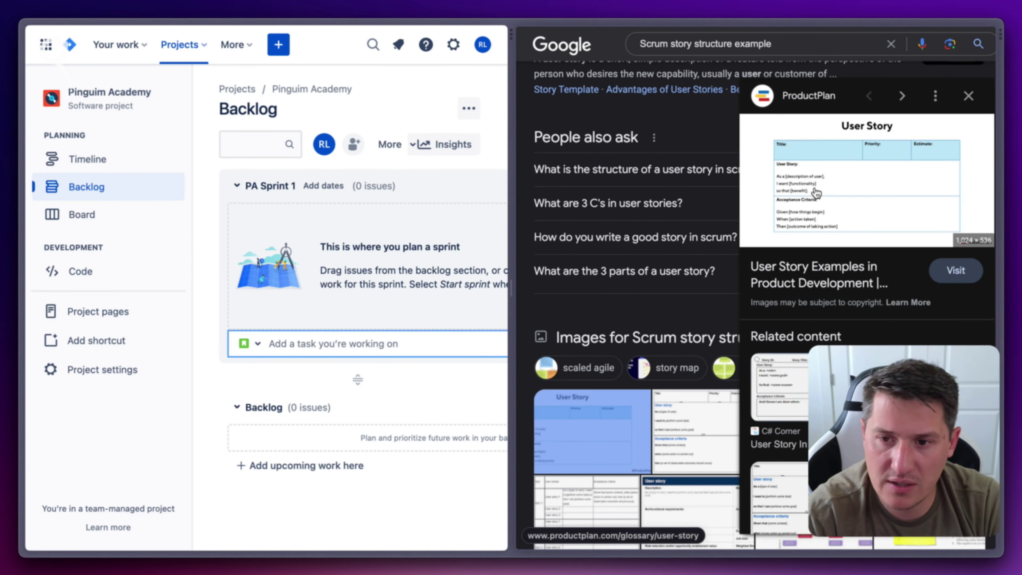
Search the web for "scrum formato historia de usuario" in place of the current query.
triple_click(788, 43)
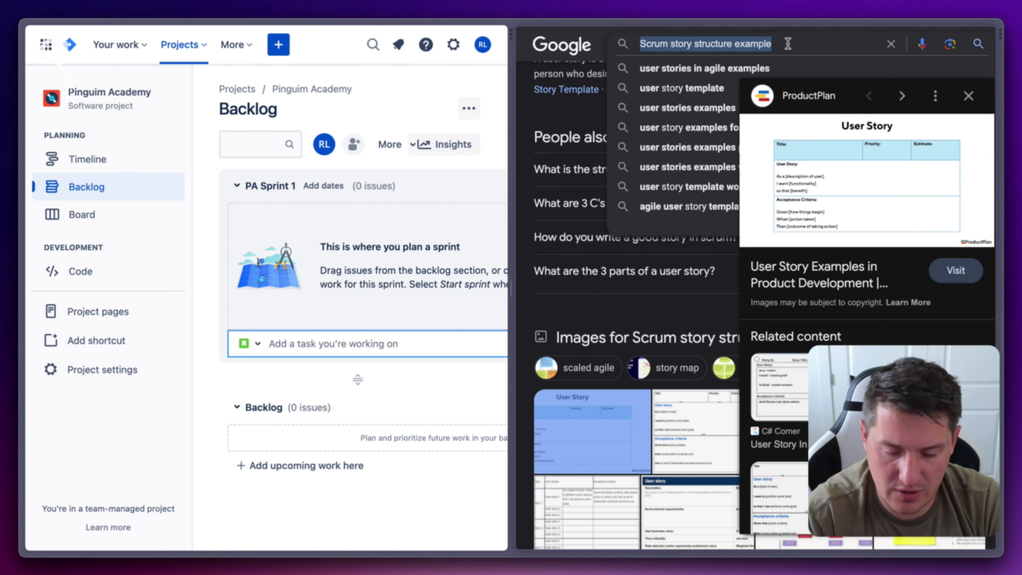
type("scrum ")
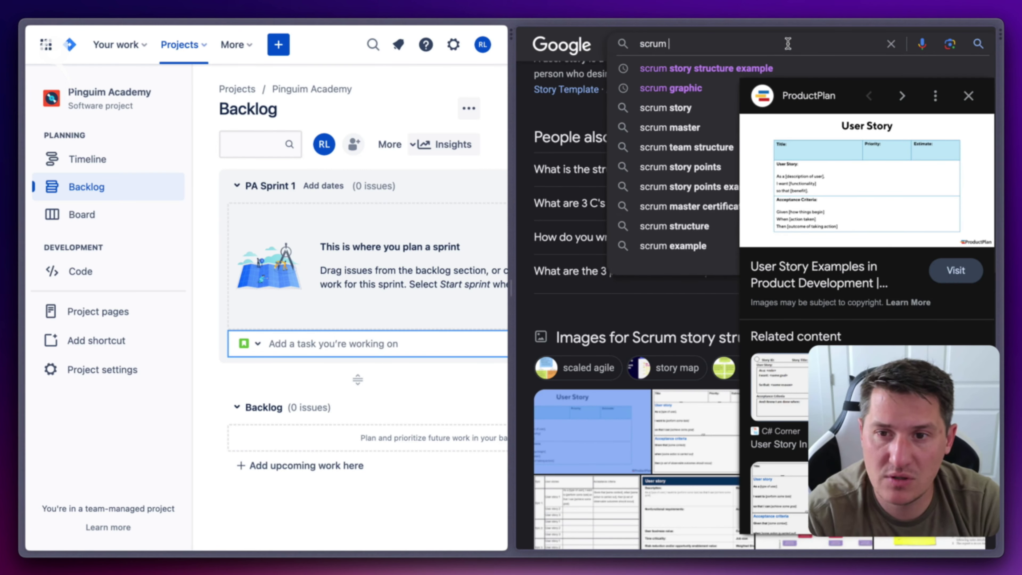
type("história ")
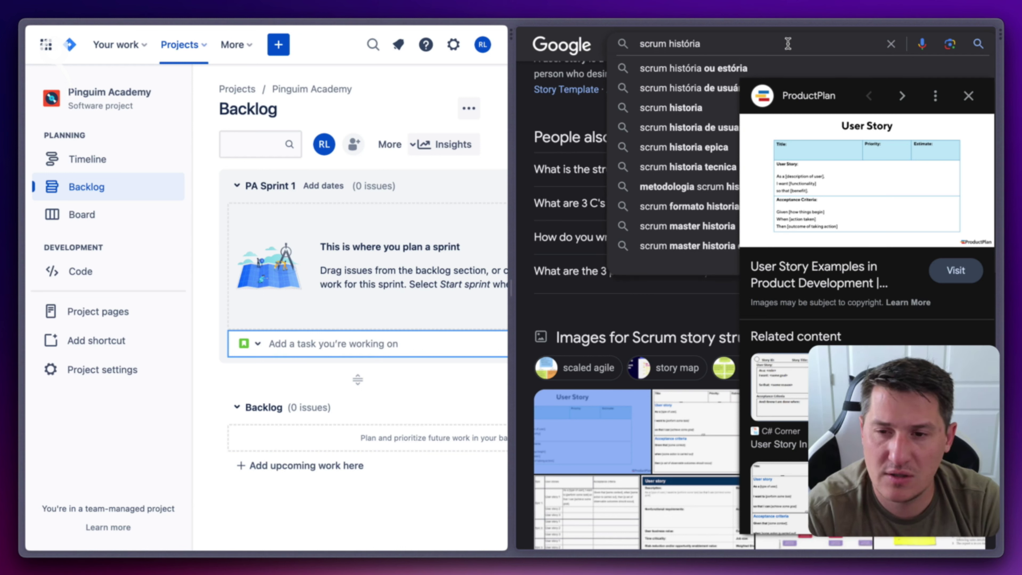
type("escopo")
type(" de ta")
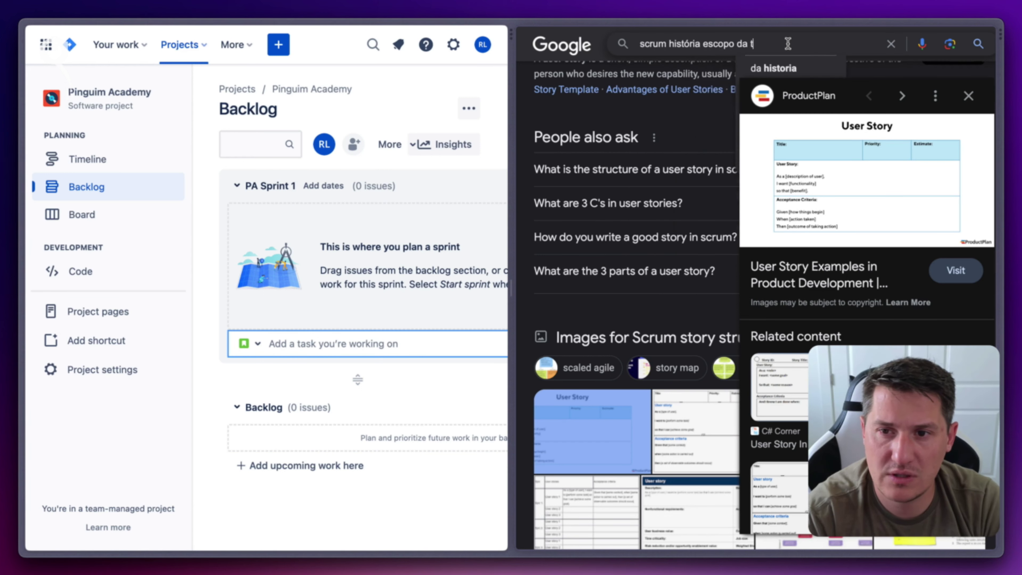
key("BackSpace")
key("BackSpace")
key("BackSpace")
key("BackSpace")
key("BackSpace")
key("BackSpace")
key("BackSpace")
key("BackSpace")
key("BackSpace")
key("BackSpace")
key("BackSpace")
key("BackSpace")
type("format")
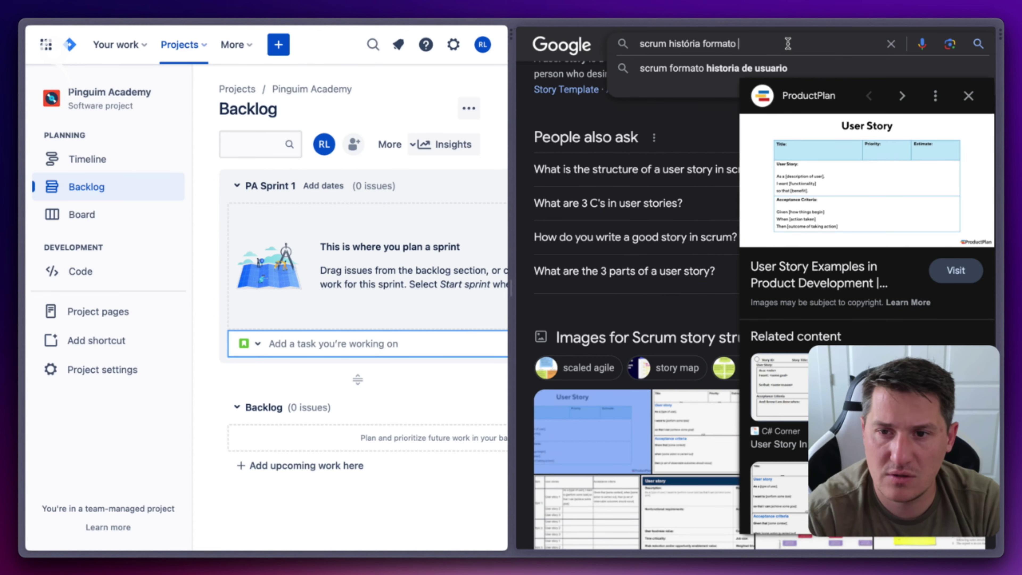
key("Down")
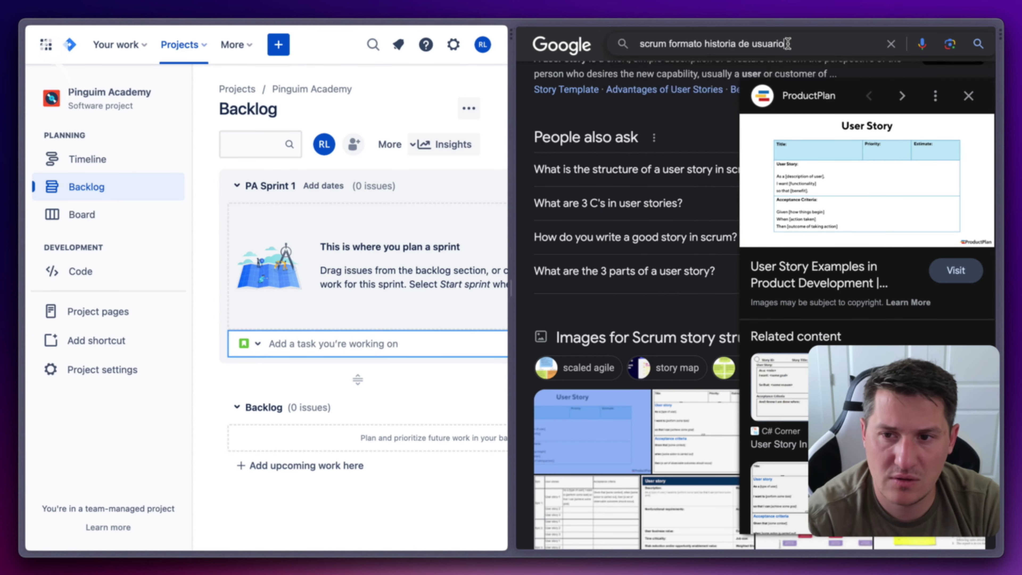
key("Return")
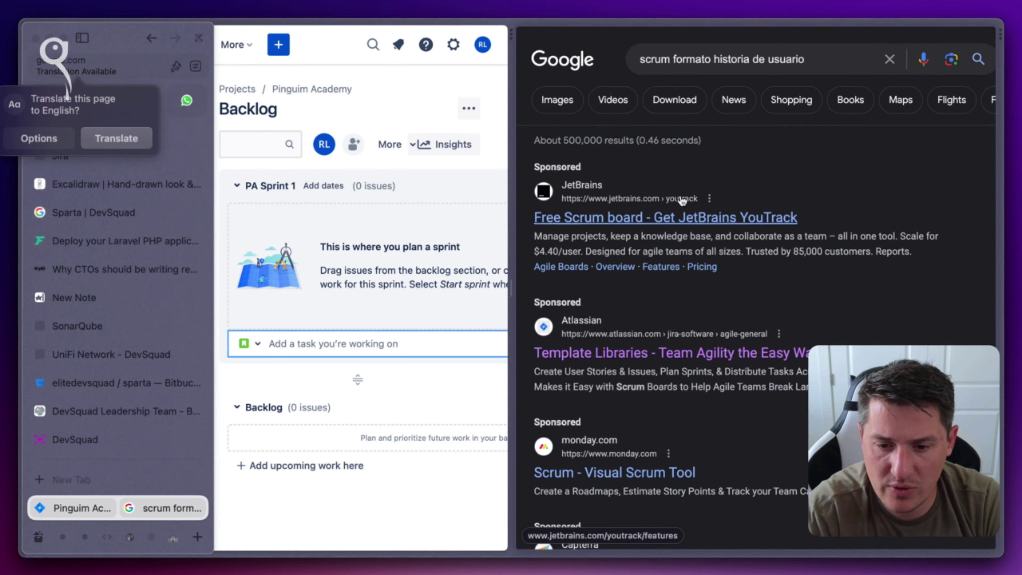
Refine the web search by adding "como" to the query, and run it again with "portugues" added.
left_click(841, 65)
type("como")
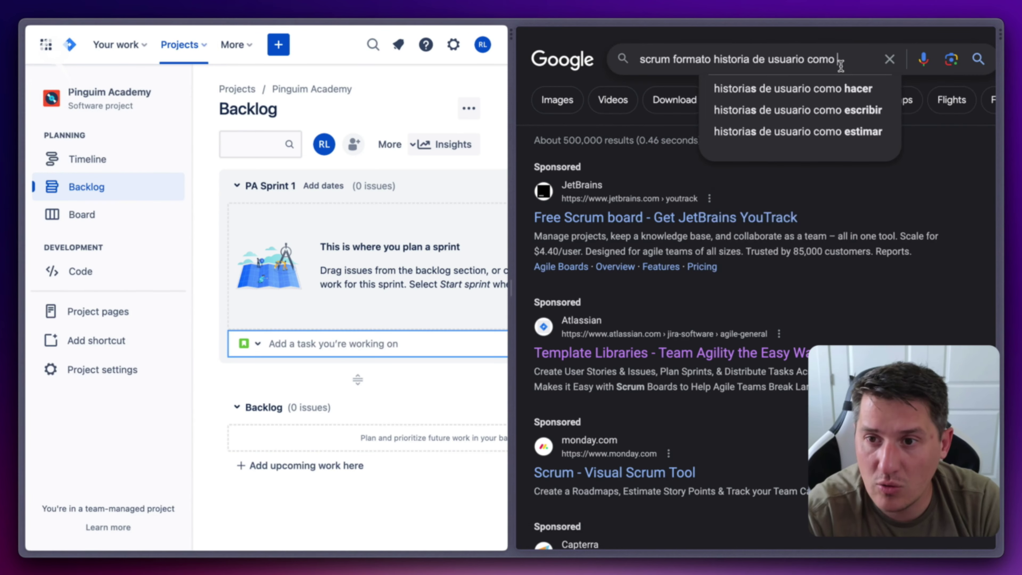
key("Return")
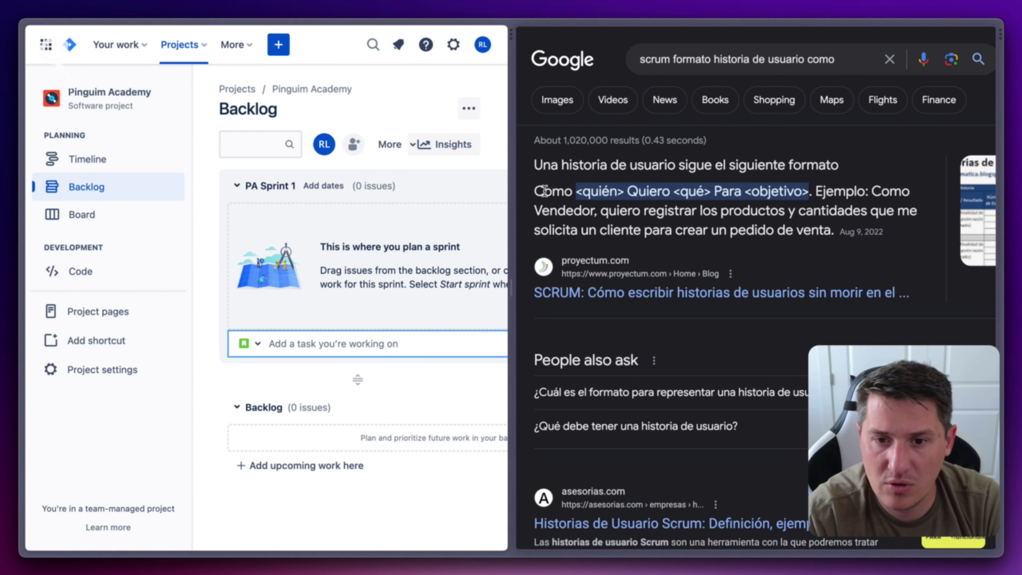
left_click(869, 59)
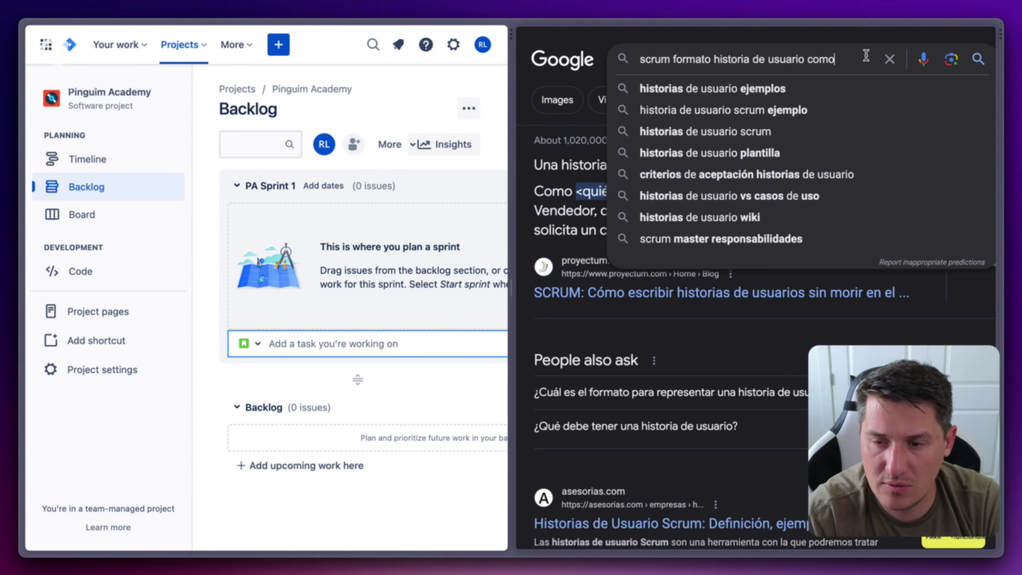
type("portugues")
key("Return")
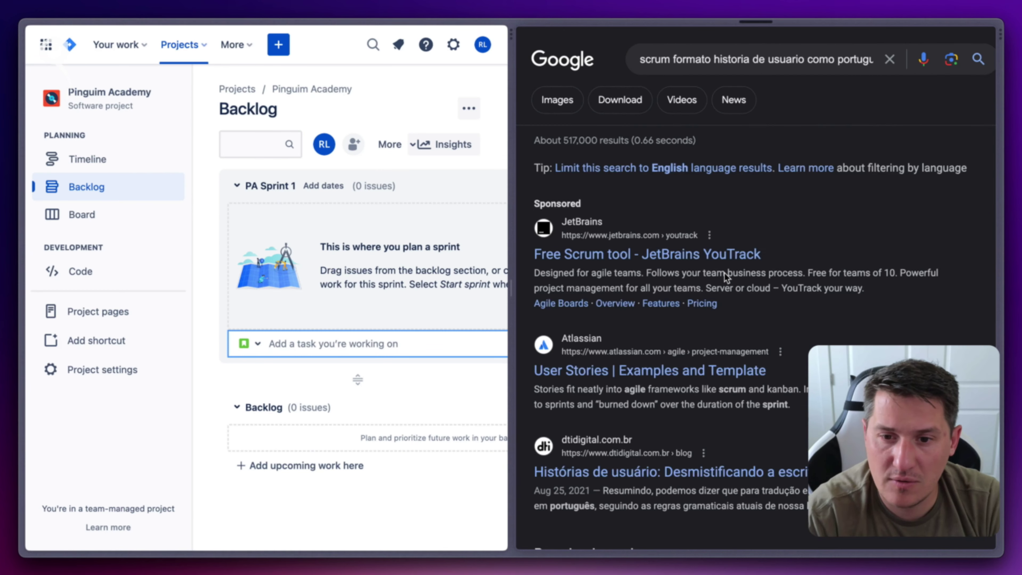
Look through the Portuguese search results down to the image results and open the USER STORY sticky-note image.
scroll(708, 265, "down", 5)
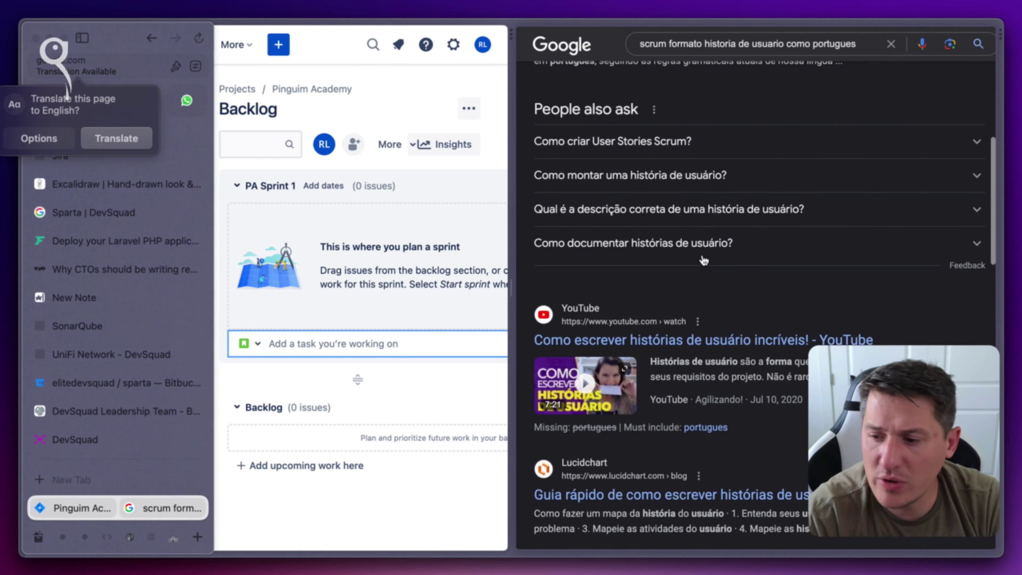
scroll(703, 260, "up", 10)
scroll(703, 260, "down", 20)
scroll(703, 260, "down", 5)
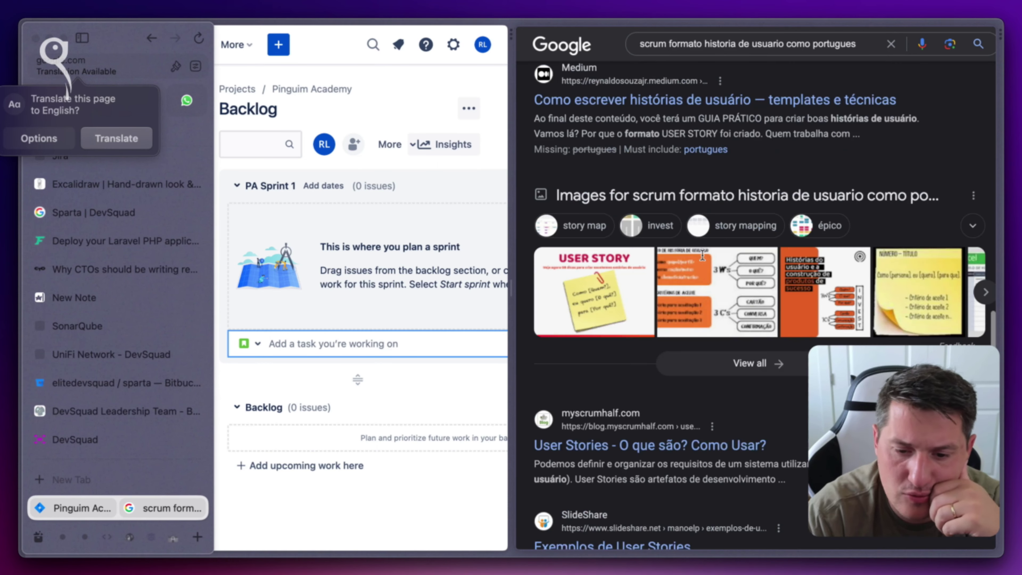
left_click(594, 295)
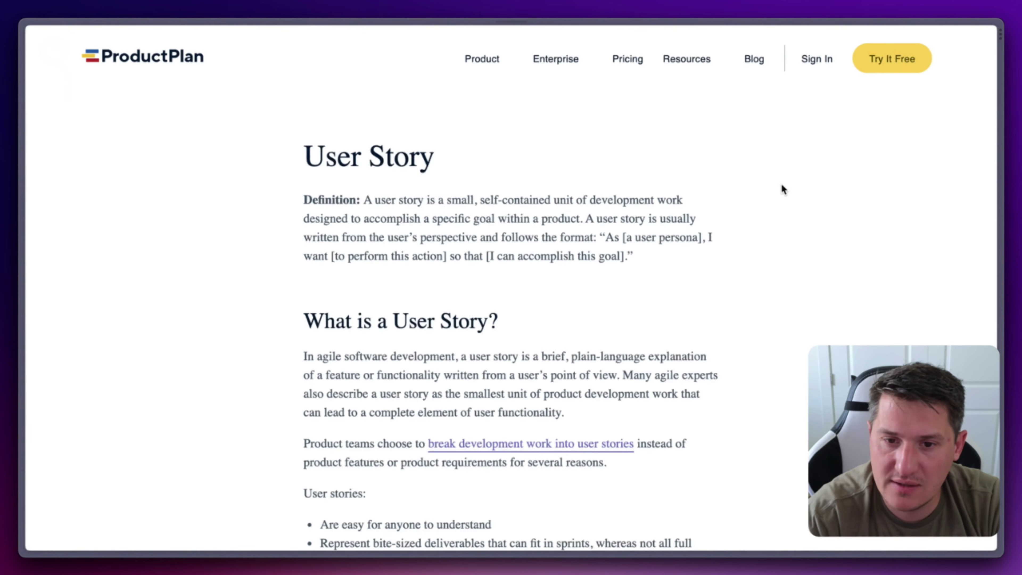
Find the template table on ProductPlan's User Story page, enlarge the page to 175%, and dismiss the Agile download offer.
scroll(397, 256, "down", 15)
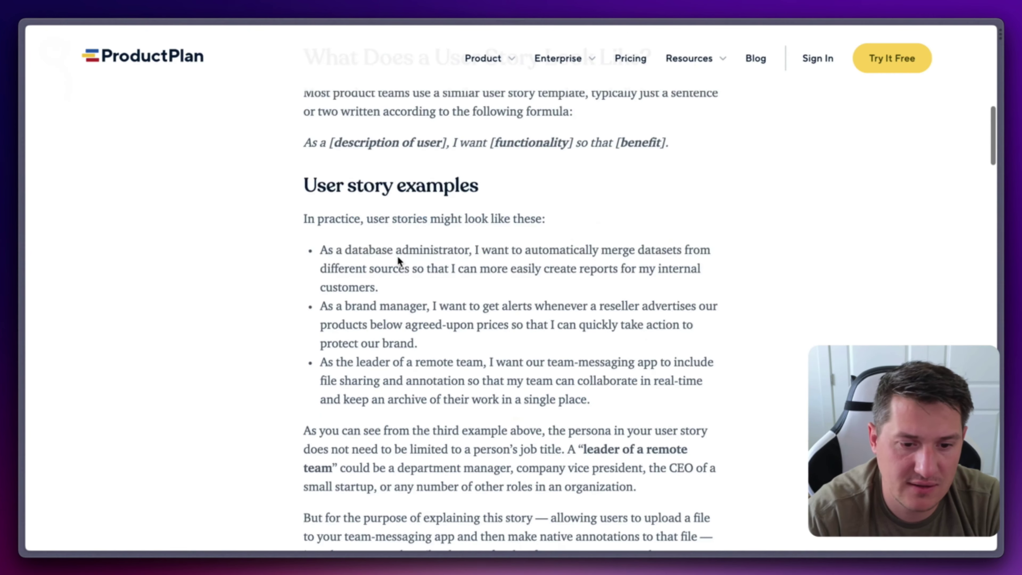
scroll(403, 266, "down", 5)
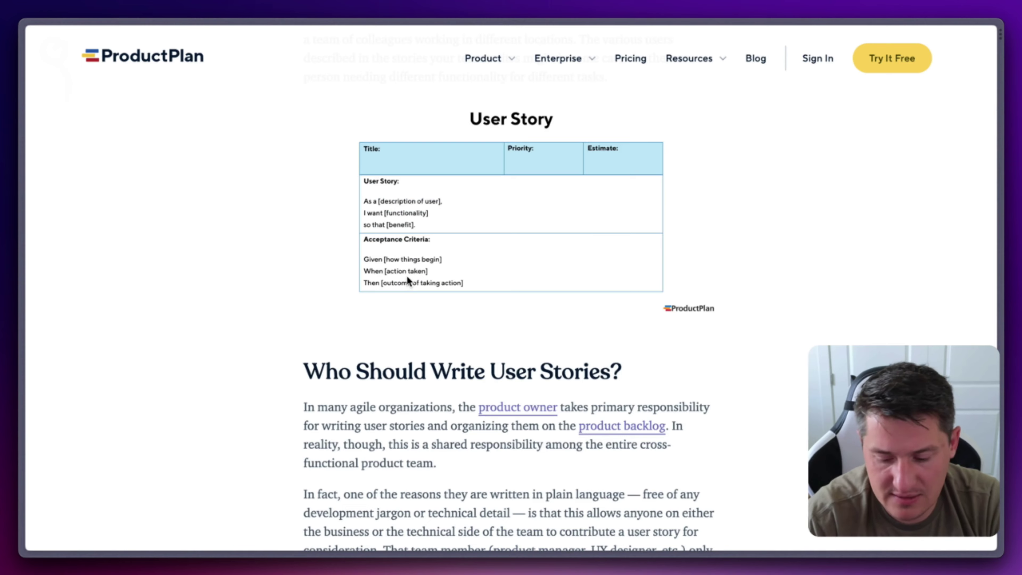
key("super+equal")
key("super+equal")
key("super+equal")
scroll(393, 265, "up", 4)
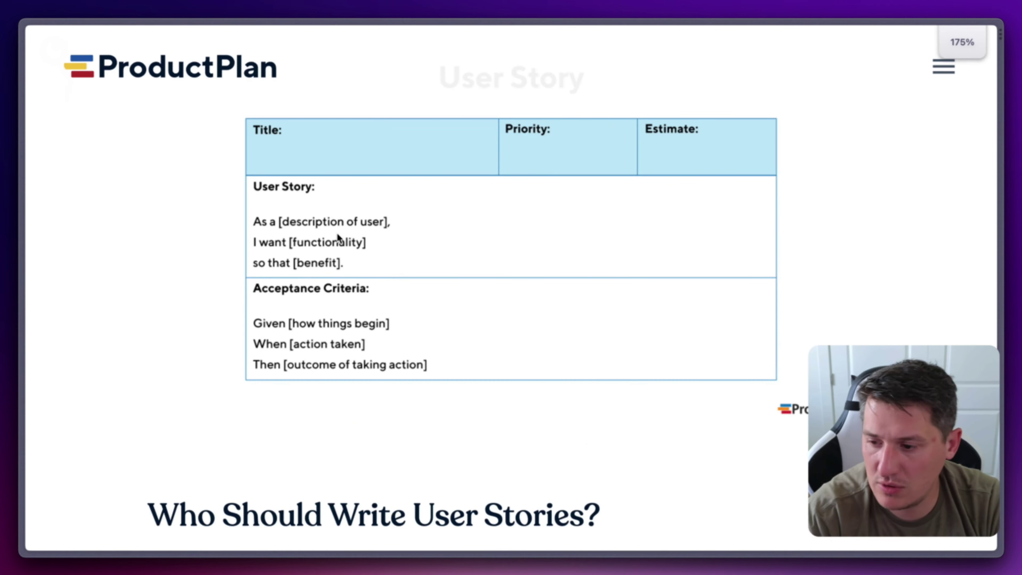
scroll(338, 237, "up", 1)
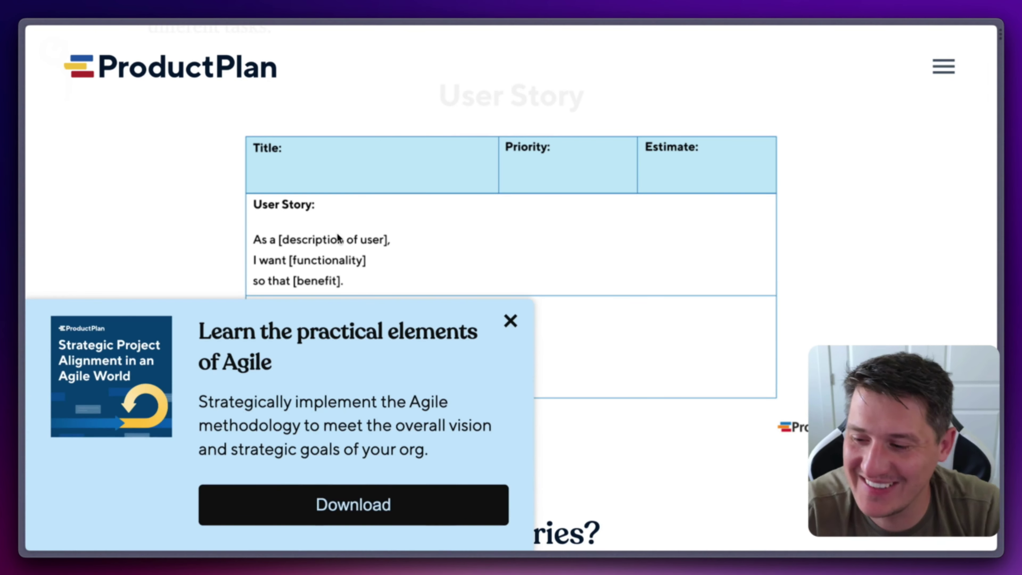
left_click(512, 321)
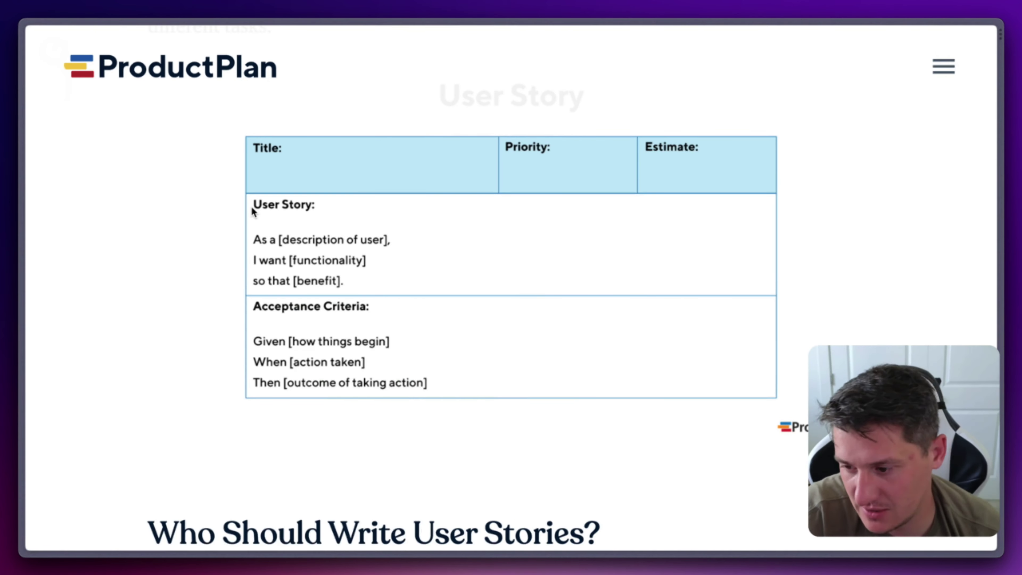
Turn on Touch Draw and underline "[description of user]" in the template's User Story section.
scroll(272, 222, "up", 2)
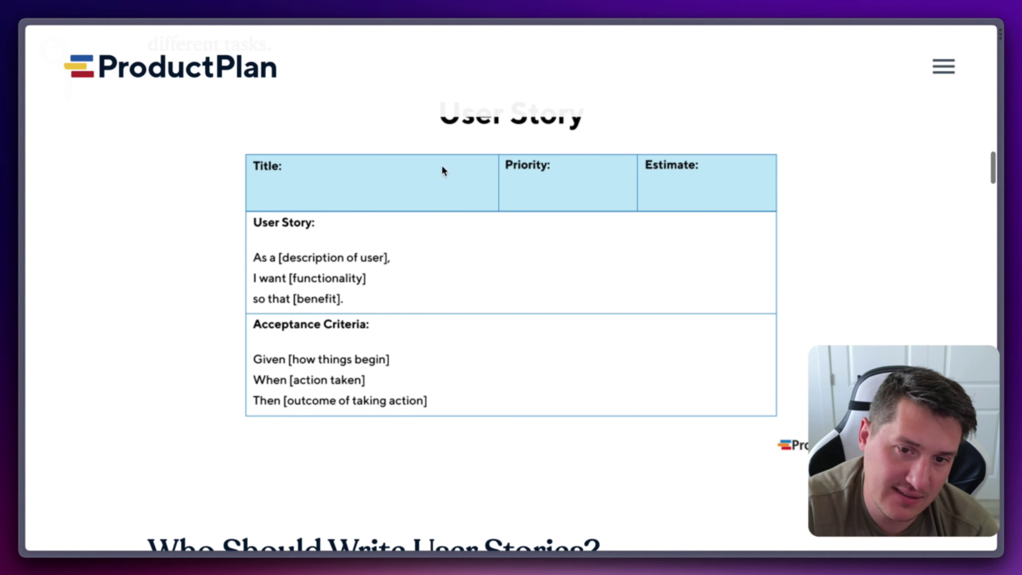
scroll(779, 185, "up", 1)
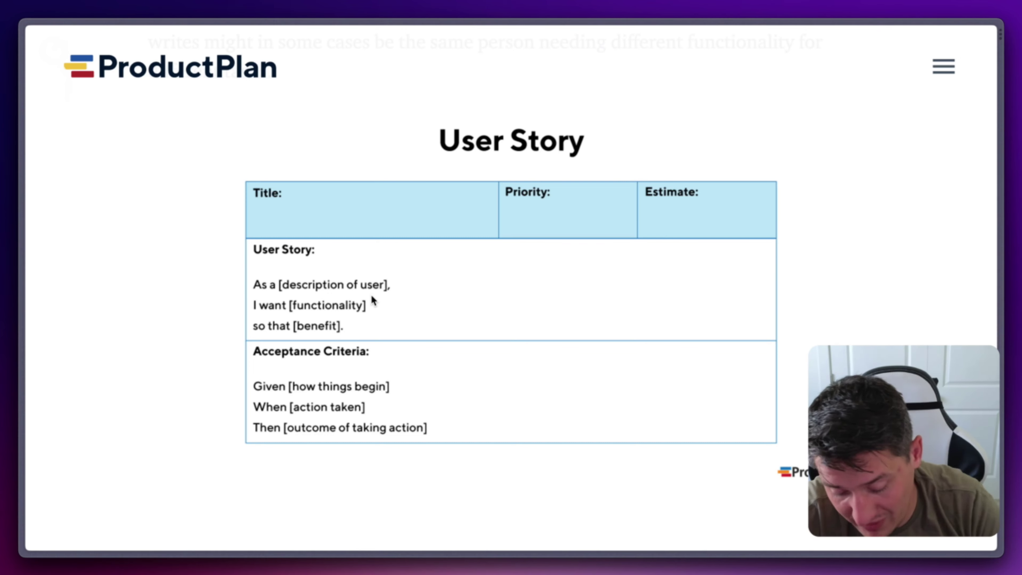
key("d")
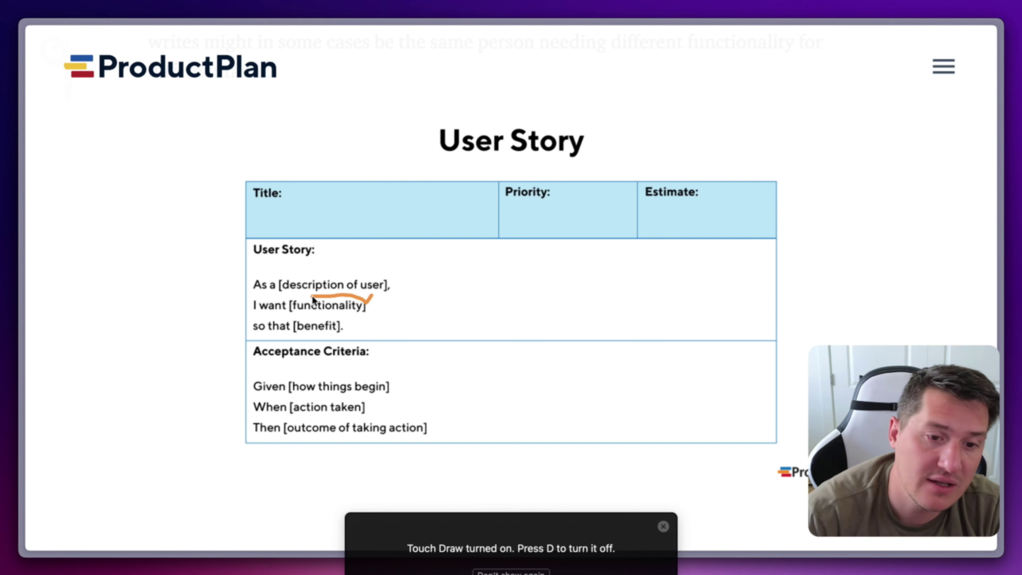